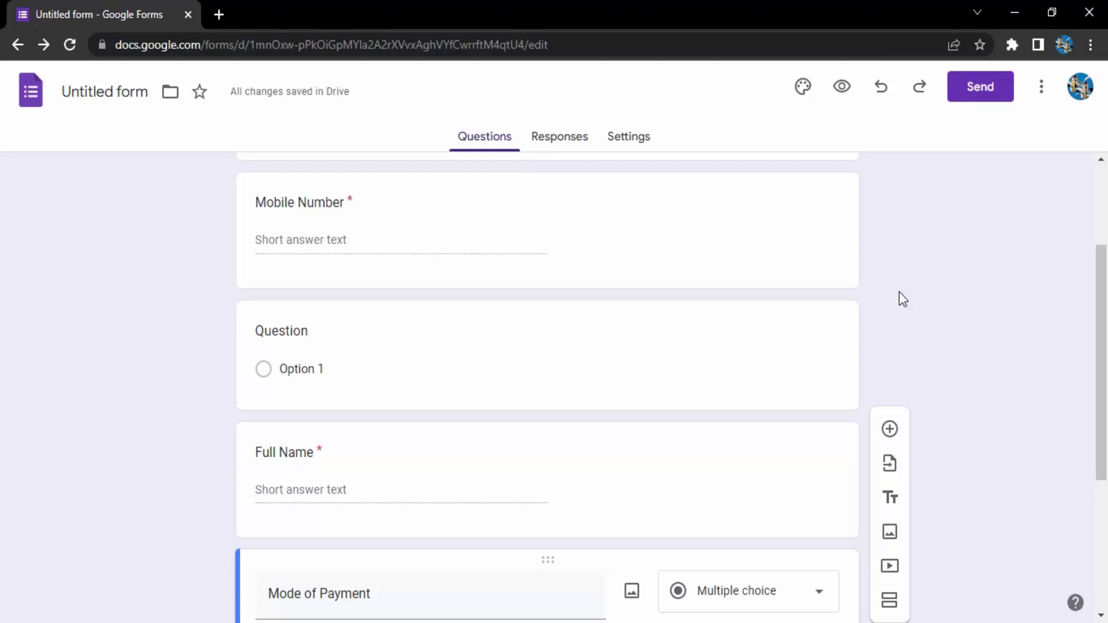
{"action": "scroll", "coordinate": [899, 292], "scroll_direction": "up", "scroll_amount": 3}
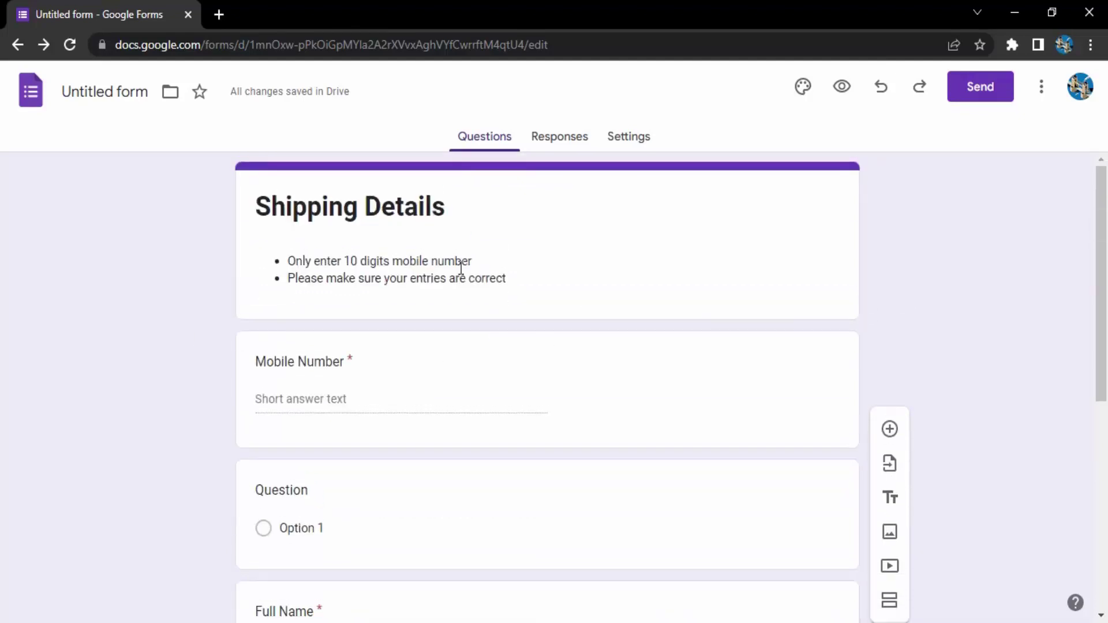
{"action": "scroll", "coordinate": [460, 273], "scroll_direction": "down", "scroll_amount": 5}
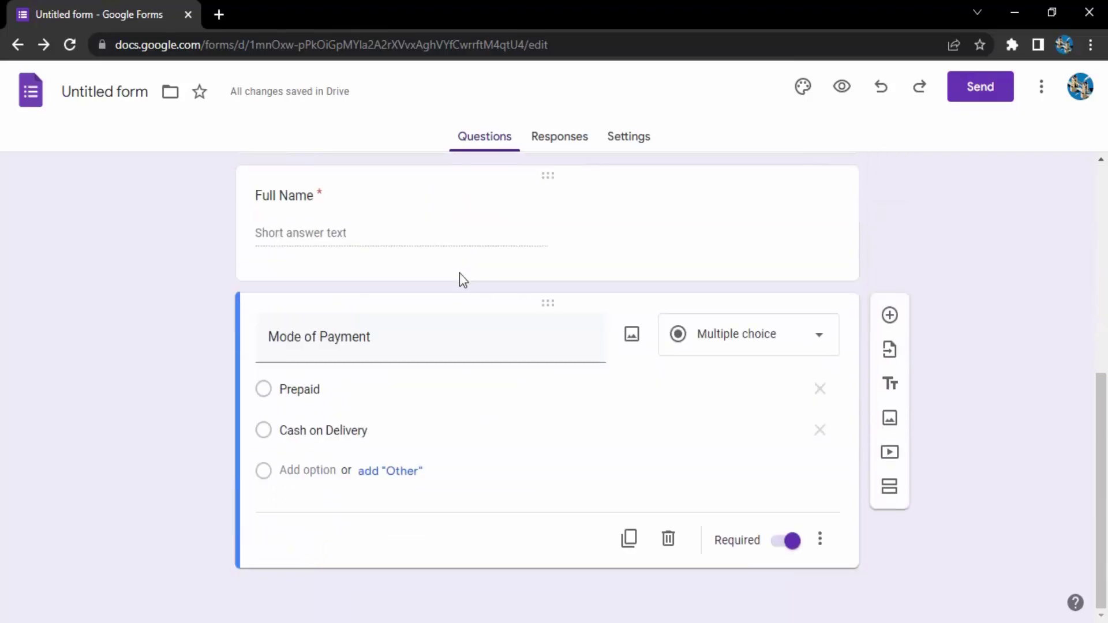
{"action": "scroll", "coordinate": [888, 346], "scroll_direction": "up", "scroll_amount": 1}
{"action": "scroll", "coordinate": [973, 374], "scroll_direction": "up", "scroll_amount": 2}
{"action": "scroll", "coordinate": [973, 369], "scroll_direction": "down", "scroll_amount": 3}
{"action": "scroll", "coordinate": [957, 408], "scroll_direction": "up", "scroll_amount": 5}
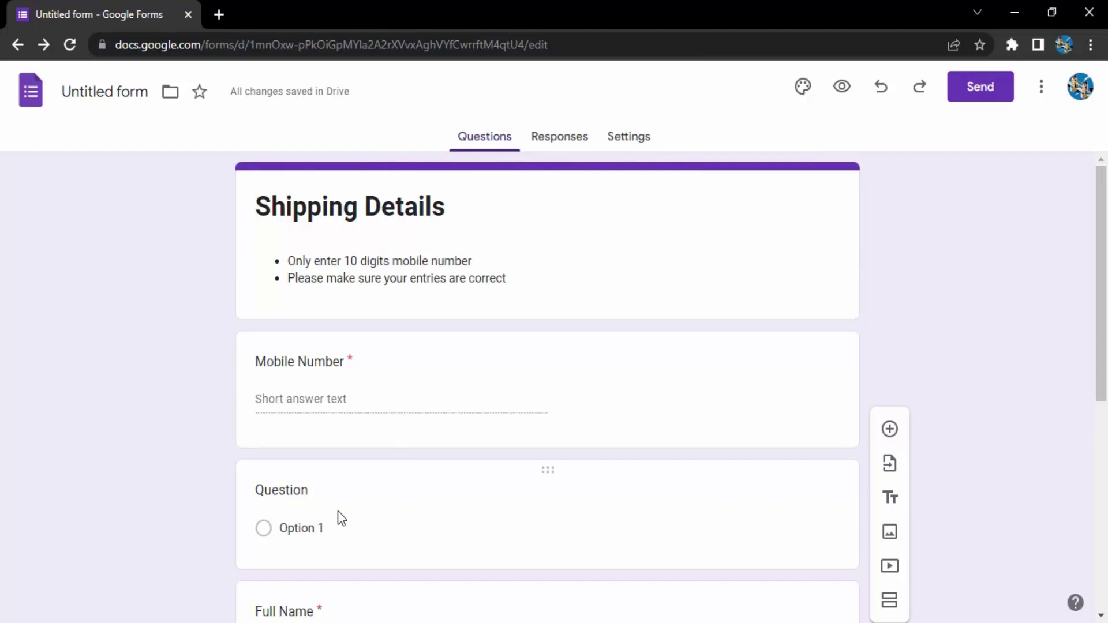
{"action": "scroll", "coordinate": [337, 511], "scroll_direction": "down", "scroll_amount": 4}
{"action": "scroll", "coordinate": [303, 234], "scroll_direction": "up", "scroll_amount": 1}
{"action": "scroll", "coordinate": [265, 352], "scroll_direction": "up", "scroll_amount": 1}
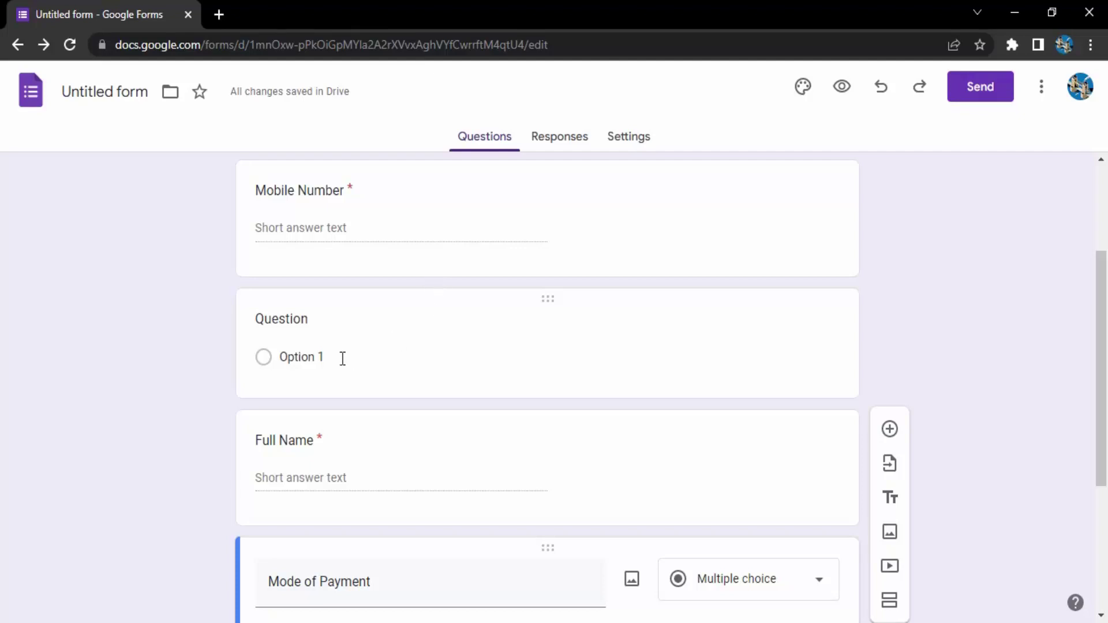
Remove the empty untitled multiple-choice Question card from the Shipping Details form.
{"action": "left_click", "coordinate": [372, 344]}
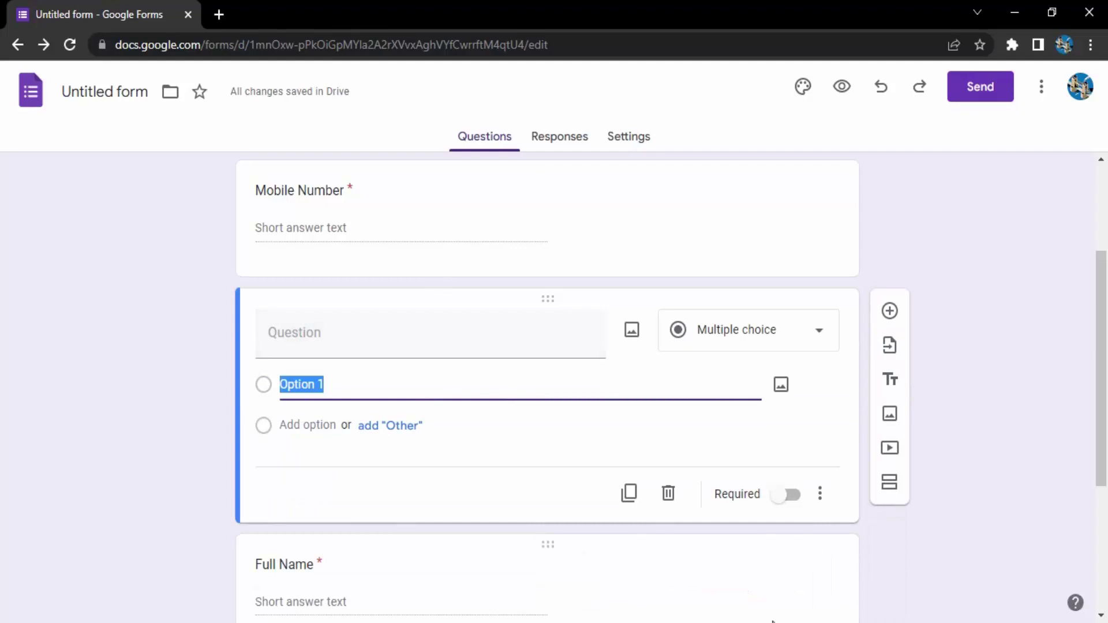
{"action": "left_click", "coordinate": [669, 494]}
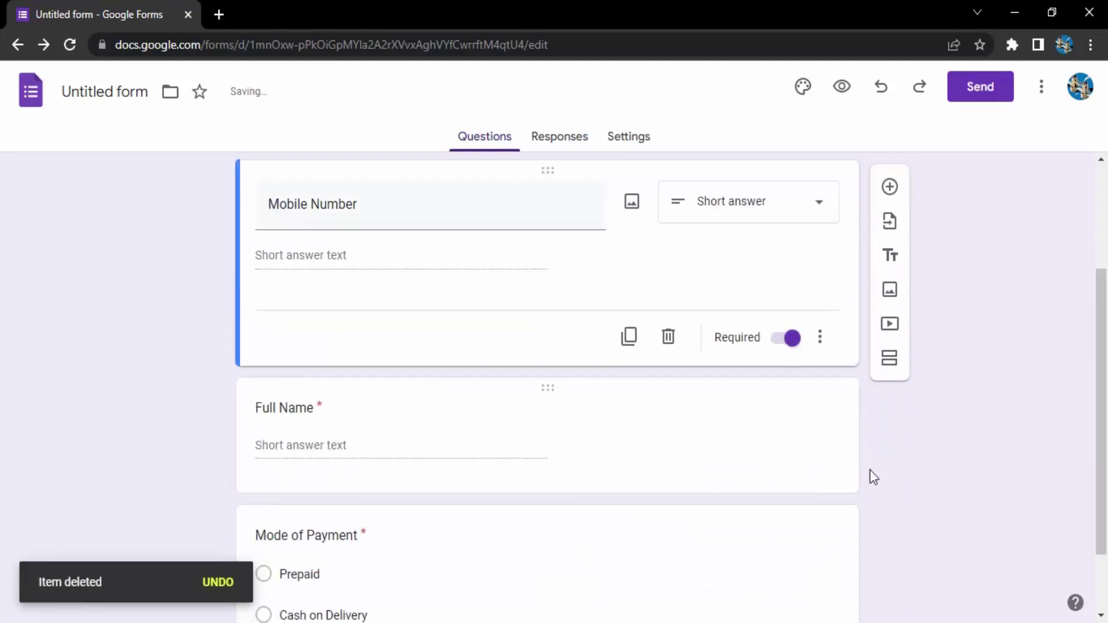